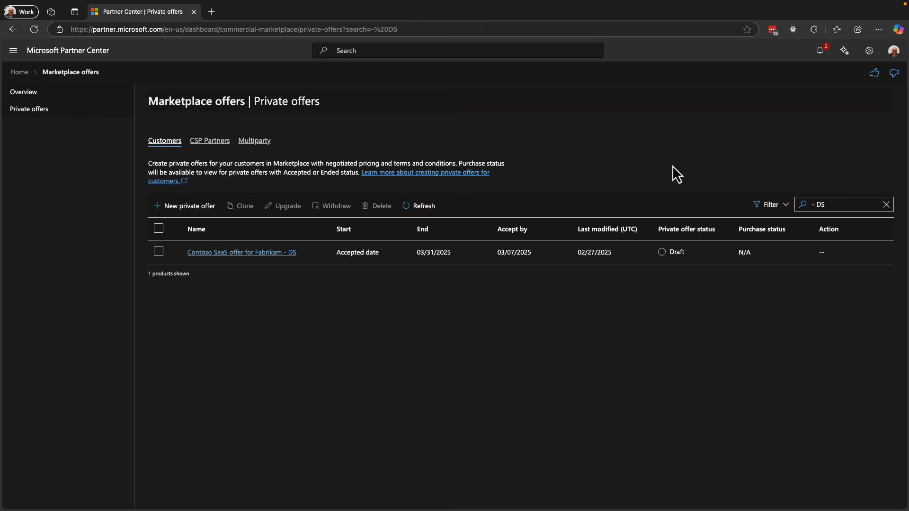
left_click(199, 212)
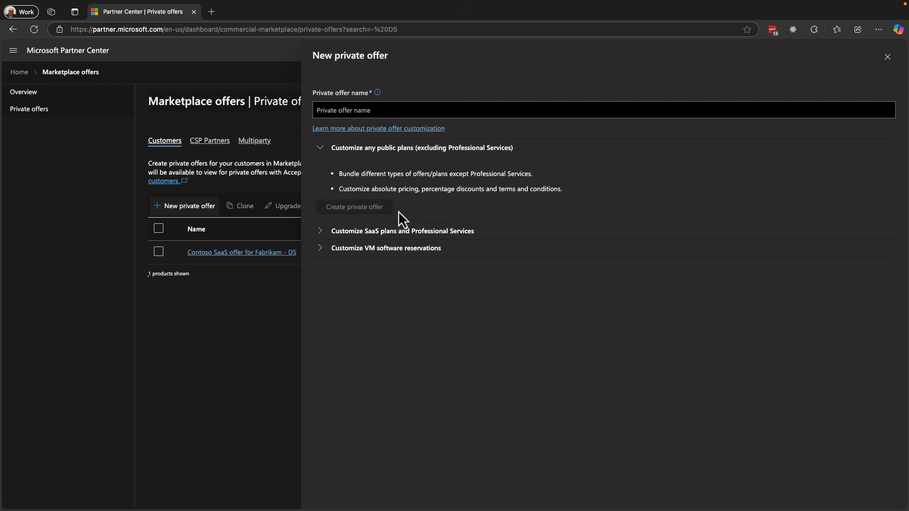
left_click(321, 148)
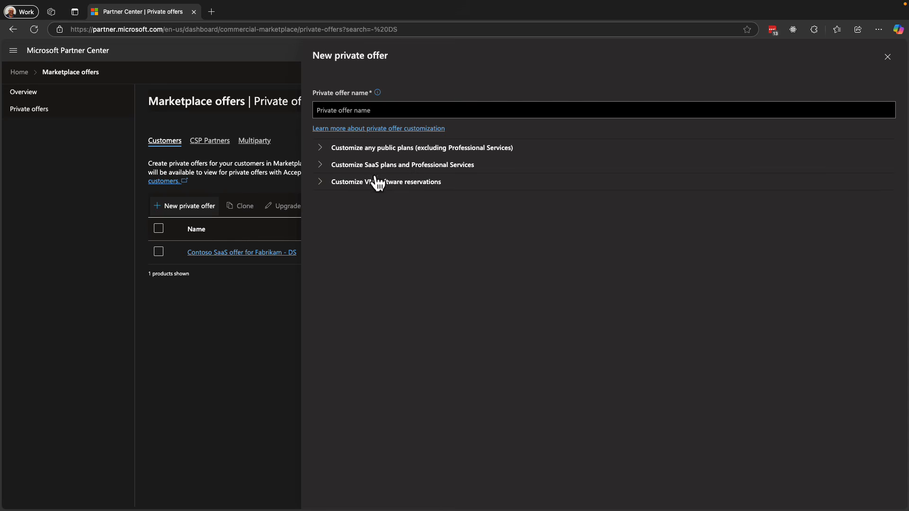
left_click(322, 170)
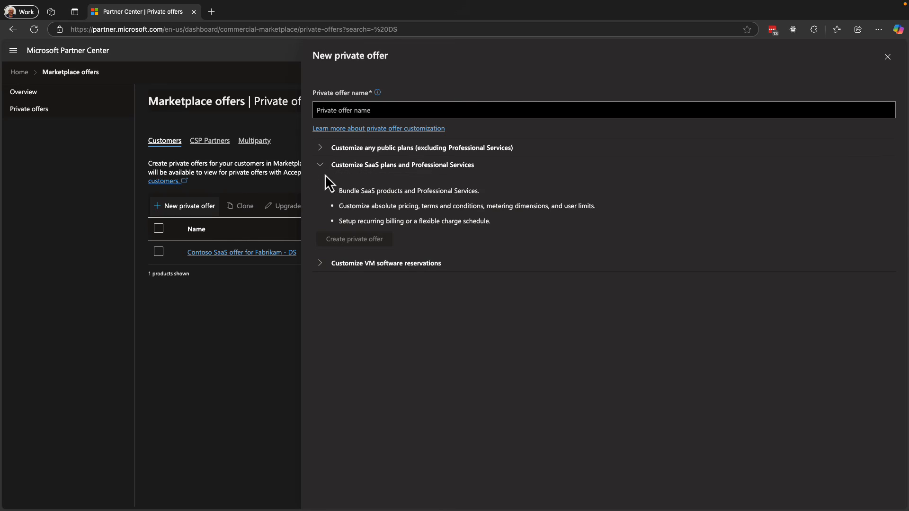
type("Demo")
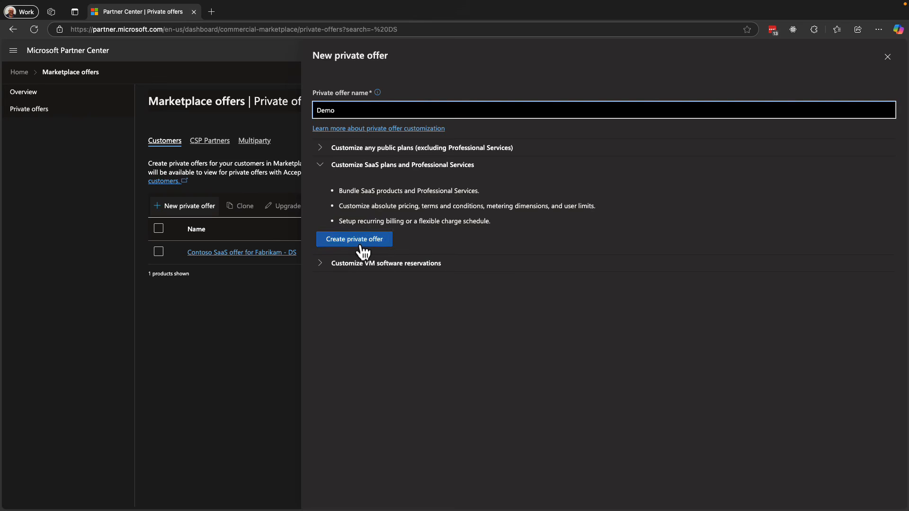
left_click(888, 59)
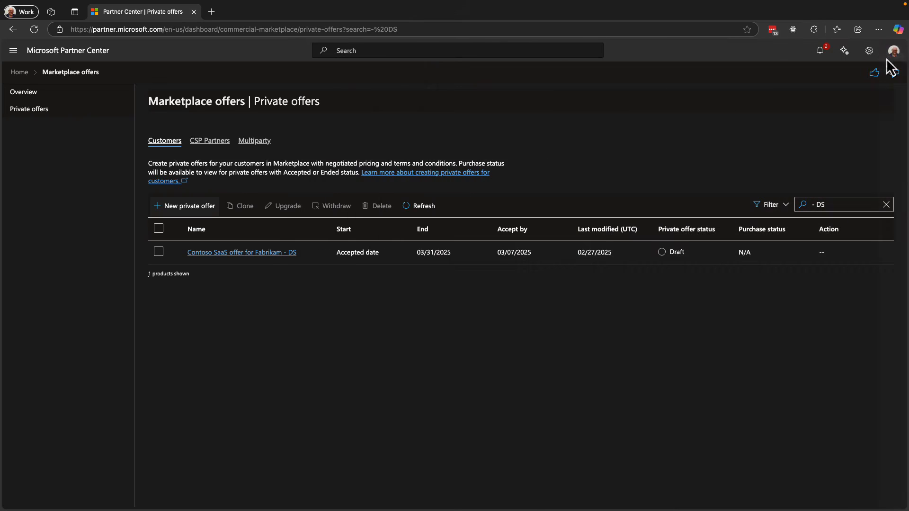
Step: Open the draft private offer "Contoso SaaS offer for Fabrikam - DS" and go through its setup down to the pricing section
left_click(255, 253)
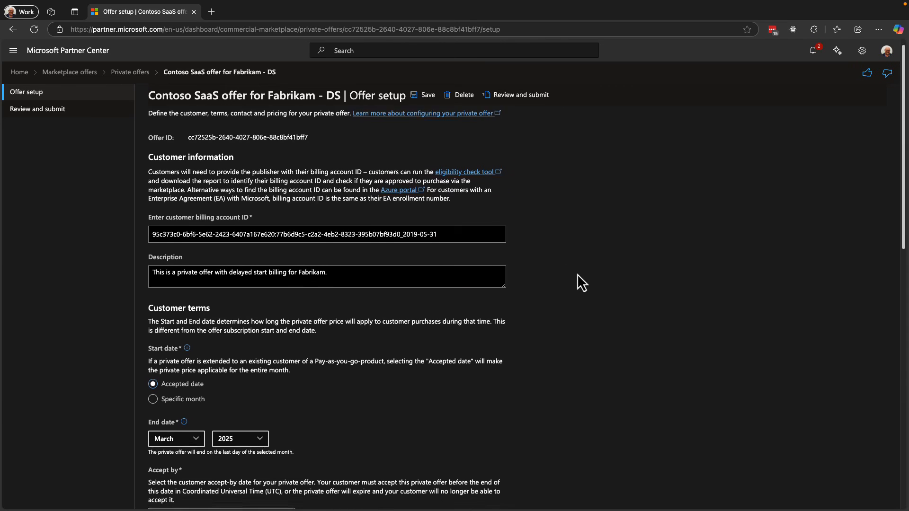
scroll(577, 275, "down", 5)
scroll(578, 274, "down", 3)
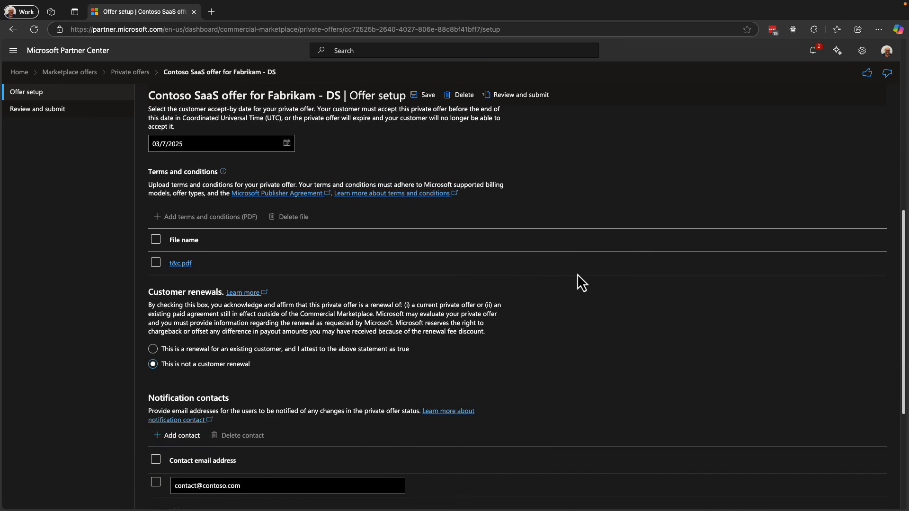
scroll(578, 275, "down", 1)
scroll(578, 275, "down", 4)
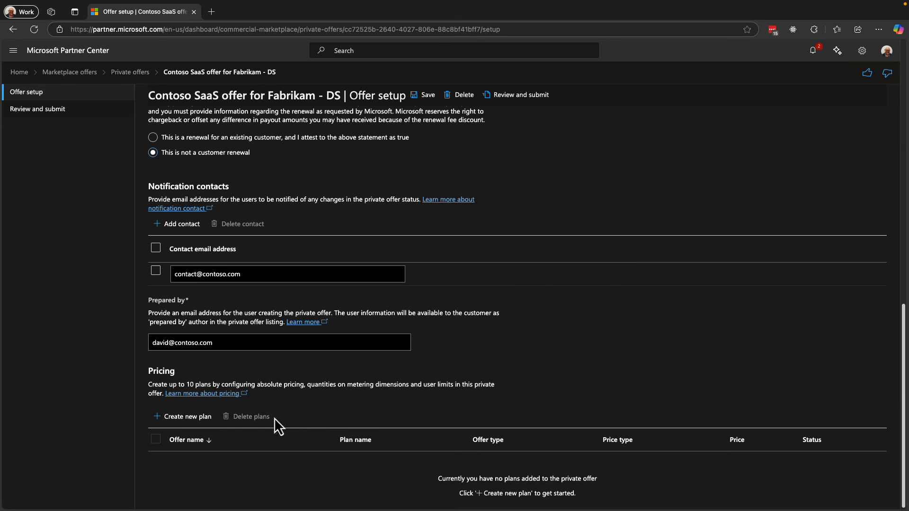
Step: Create the plan "Contoso SaaS solution for Fabrikam" using SaaS Multi-Year Test Plan from Flexible Billing SAAS UAT Custom meter as its template
left_click(187, 417)
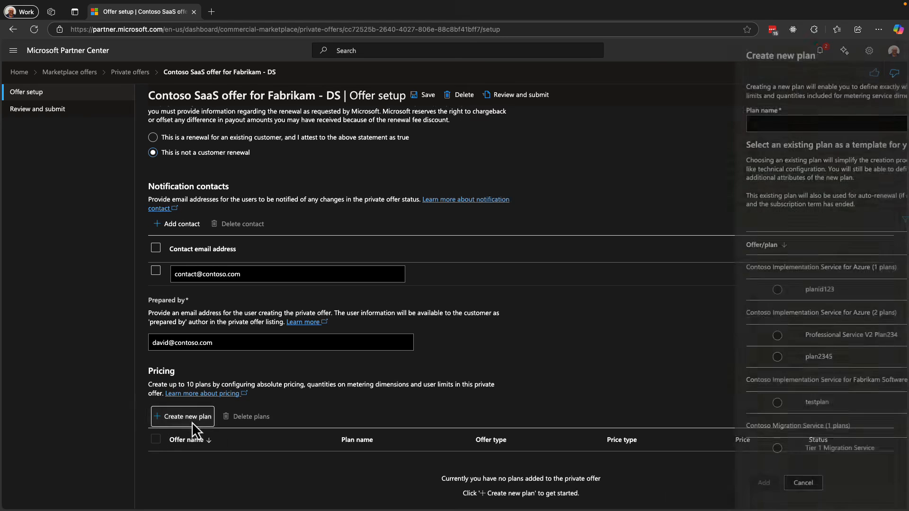
left_click(822, 221)
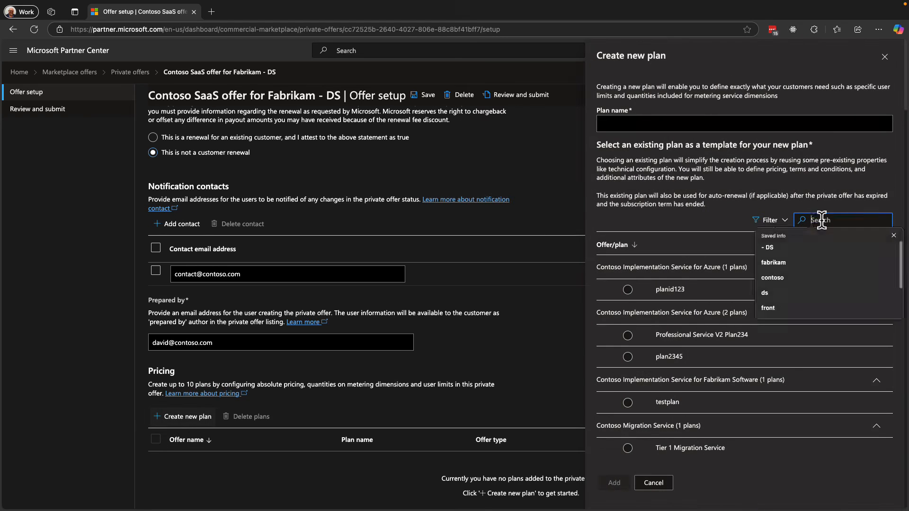
type("Flexible Billing SAAS UAT Custom meter")
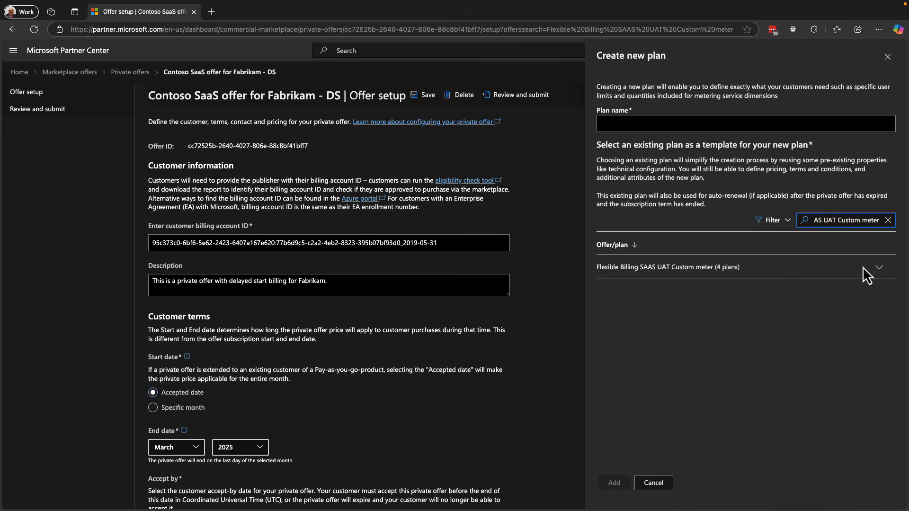
left_click(879, 268)
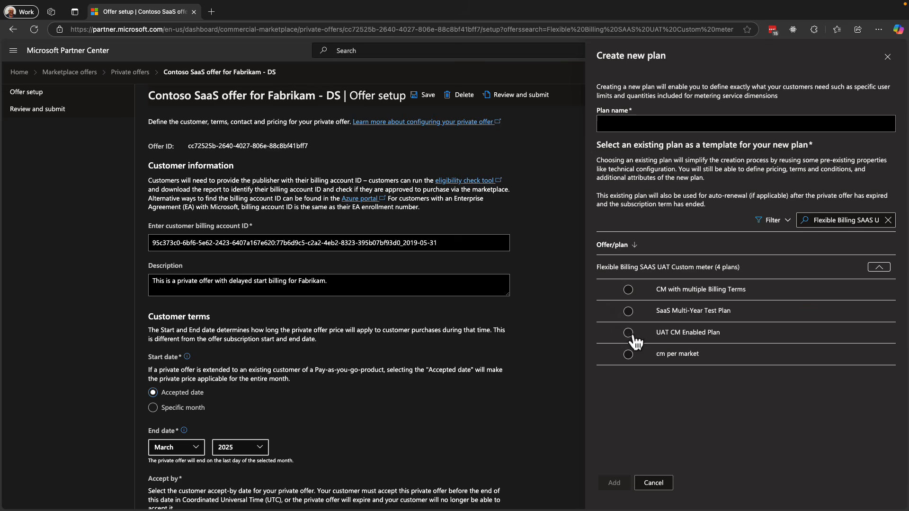
left_click(629, 311)
left_click(704, 124)
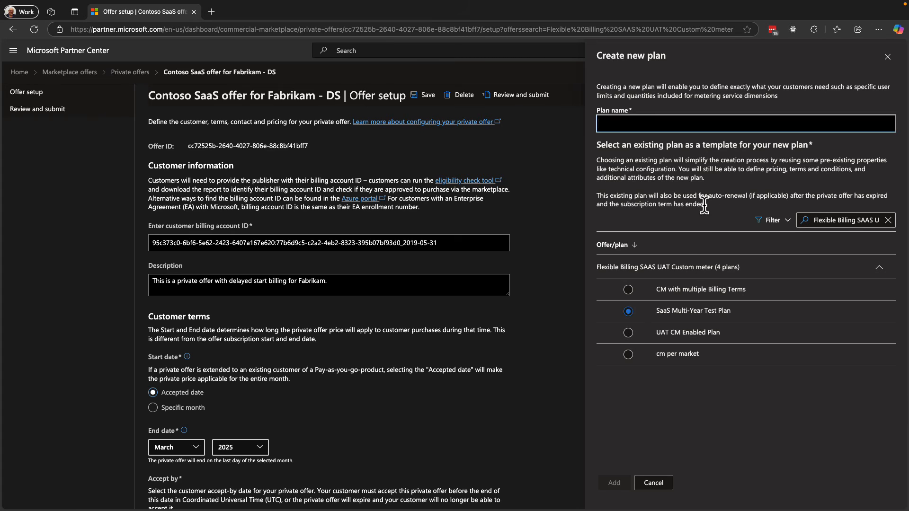
type("Contoso SaaS solution for Fabrikam")
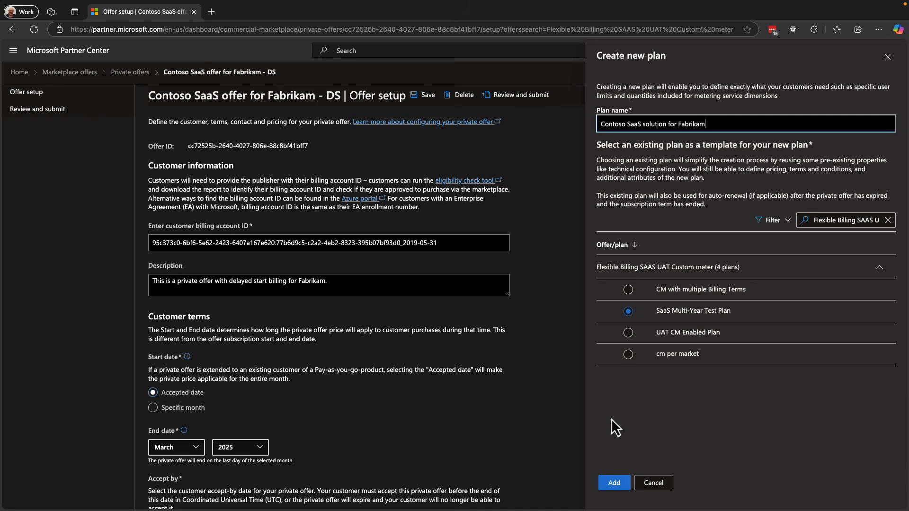
left_click(623, 483)
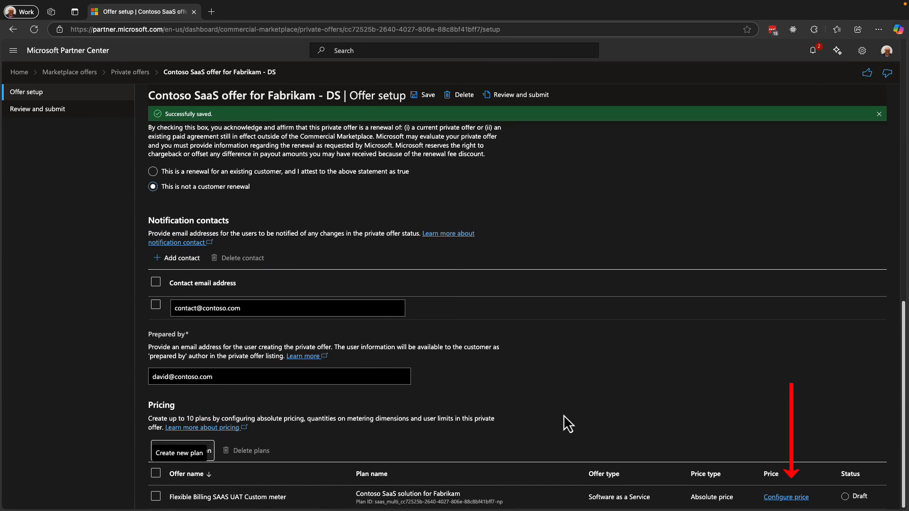
Step: Open the new plan's price configuration and describe it as "This is Fabikam's custom private offer with flexible billing."
left_click(787, 497)
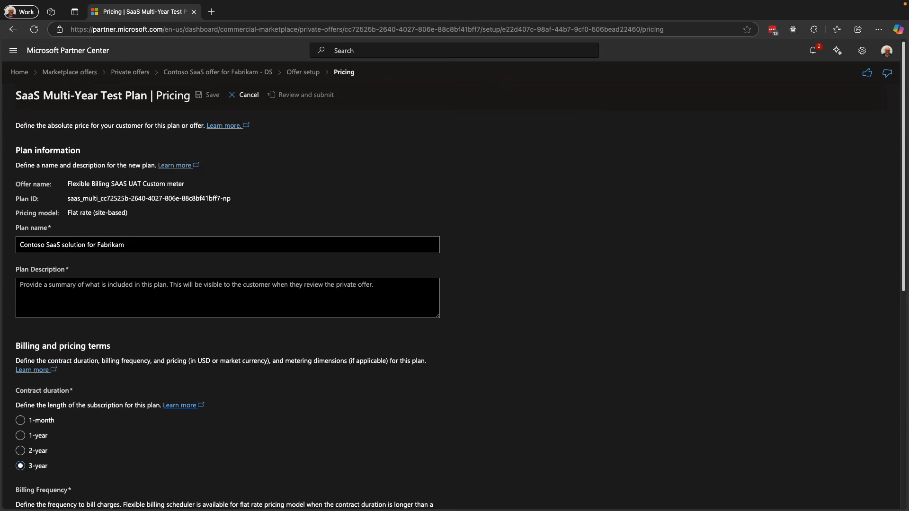
left_click(251, 299)
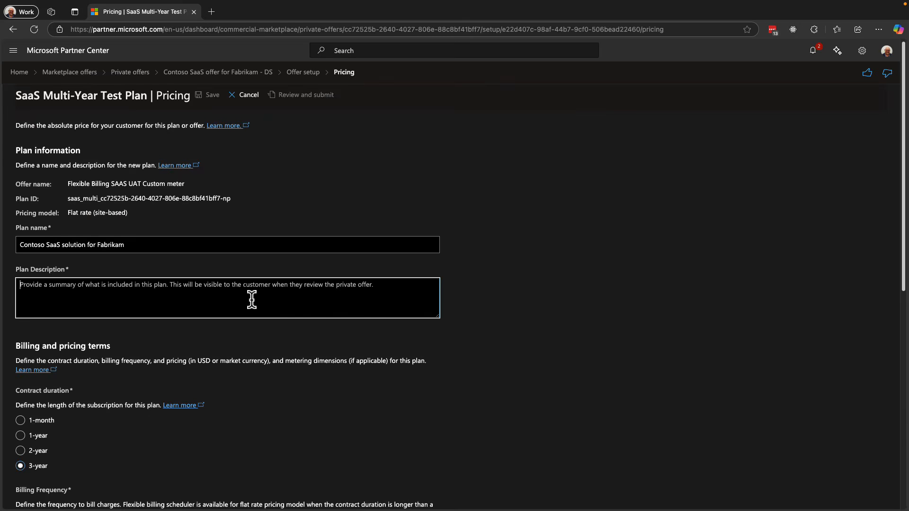
type("This is Fabikam's custom private offer with flexible billing.")
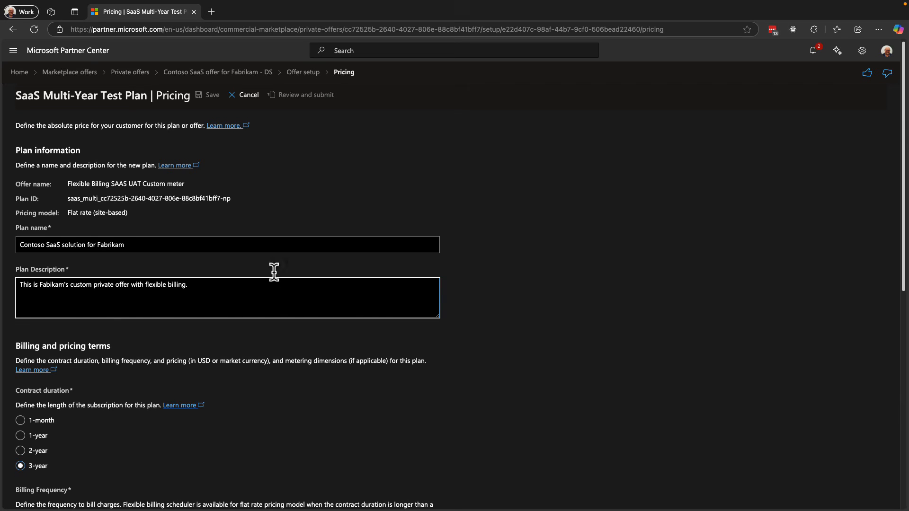
left_click(269, 352)
Step: Set the plan's contract duration to 2-year and its billing frequency to Flexible schedule
scroll(269, 353, "down", 5)
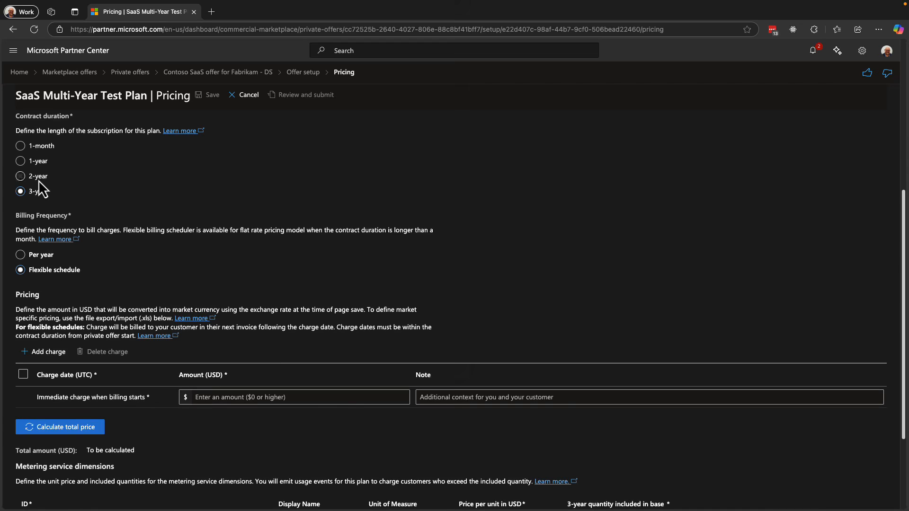
left_click(52, 274)
scroll(51, 274, "down", 2)
Step: Set the immediate charge when billing starts to $0 with the note "Free for 2 months"
left_click(204, 272)
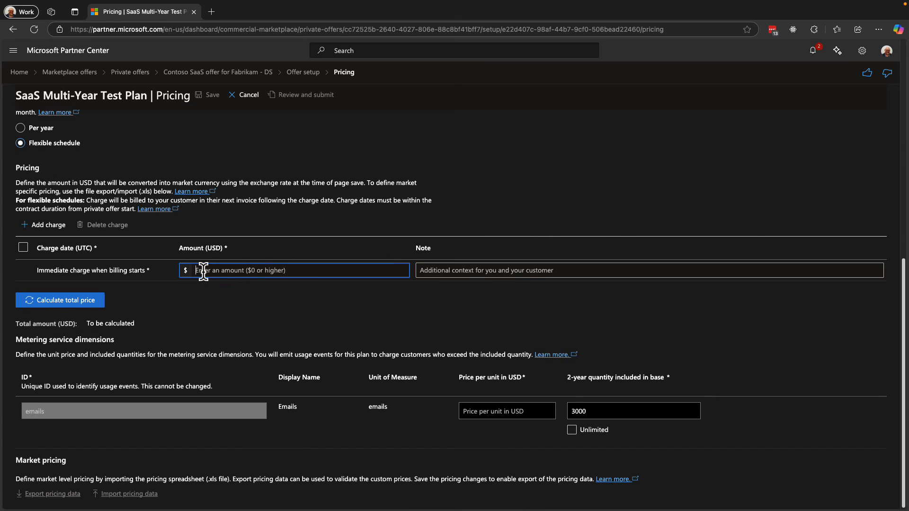
type("0")
left_click(456, 272)
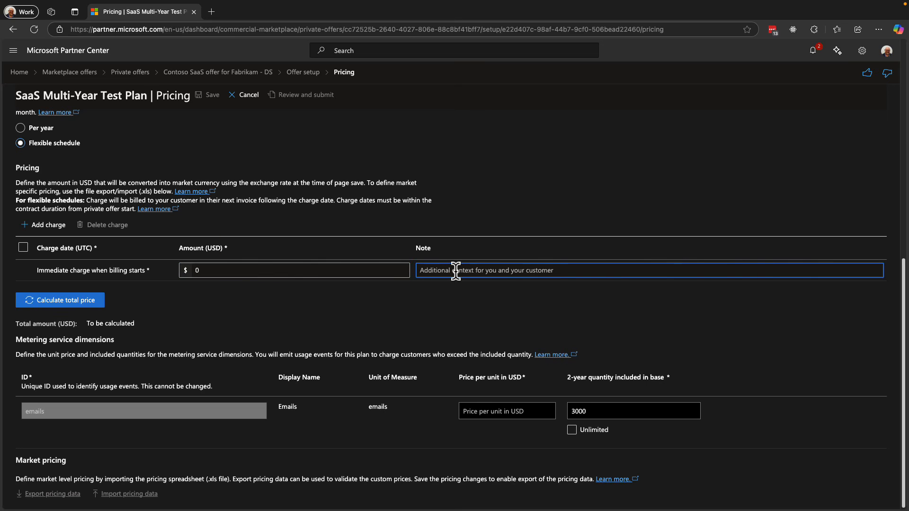
type("Free for 2 months")
Step: Add three dated charges to the flexible billing schedule and calculate the plan's total price
left_click(51, 226)
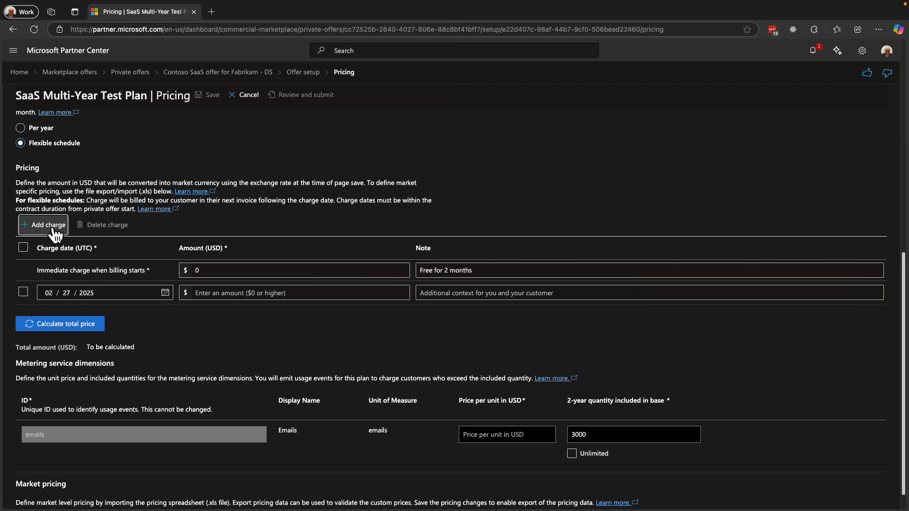
left_click(52, 226)
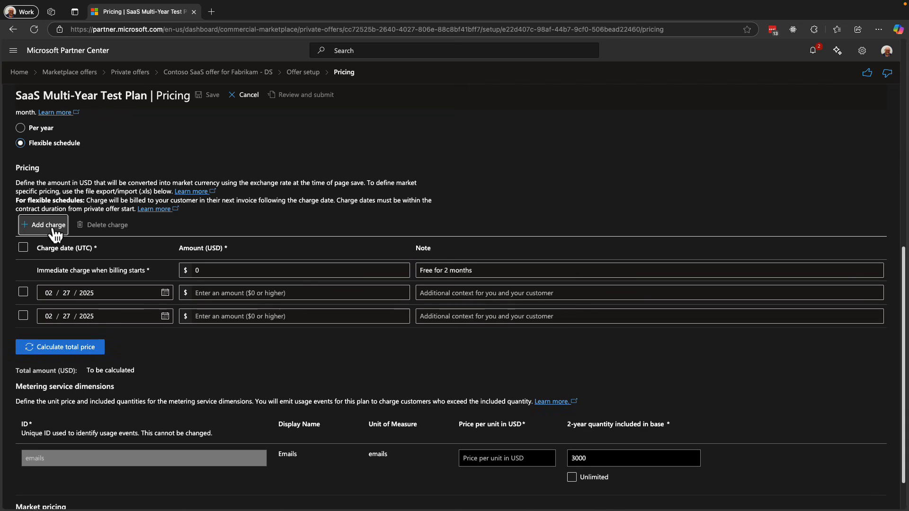
left_click(52, 226)
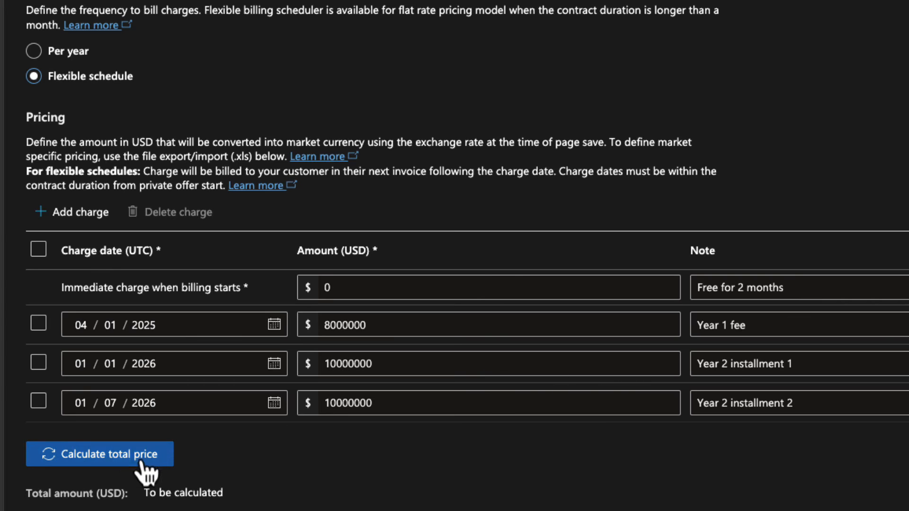
left_click(114, 456)
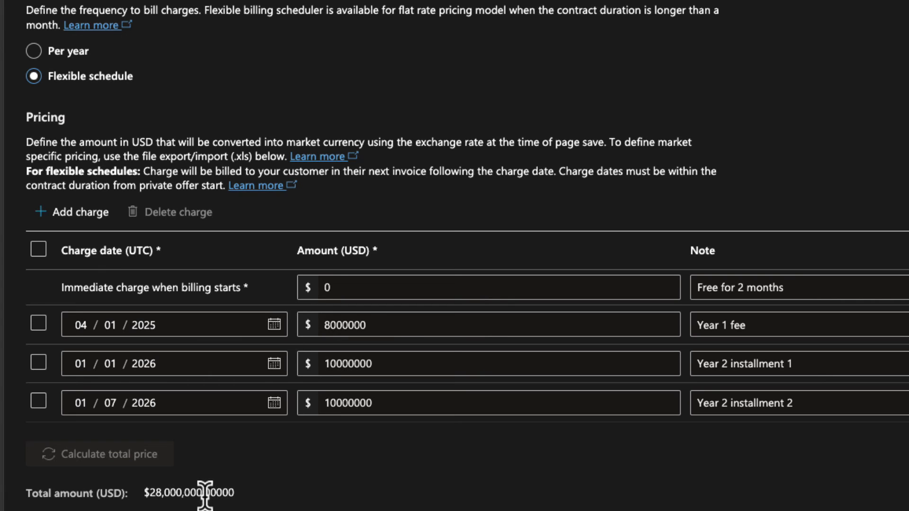
left_click_drag(205, 492, 235, 495)
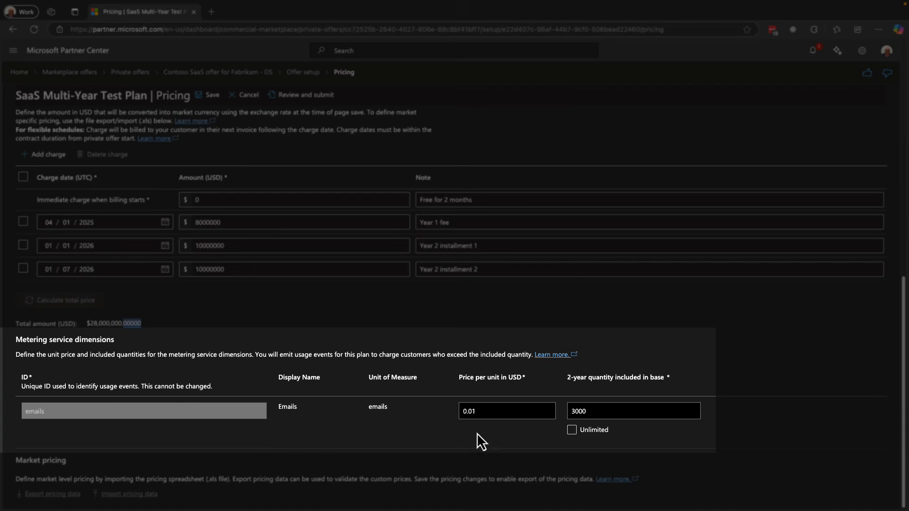
Step: Set the emails metering dimension's price per unit to 0.01 USD and save the plan's pricing
left_click(488, 411)
left_click(549, 377)
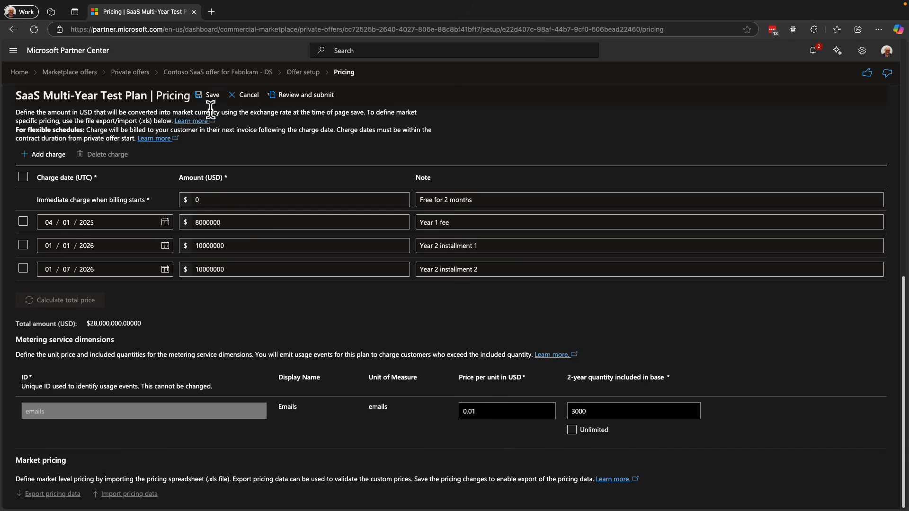
left_click(213, 97)
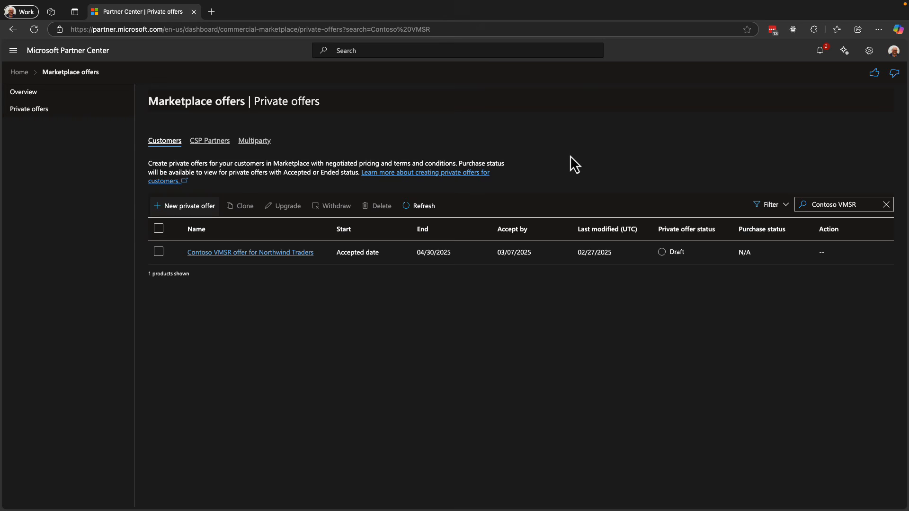
left_click(214, 205)
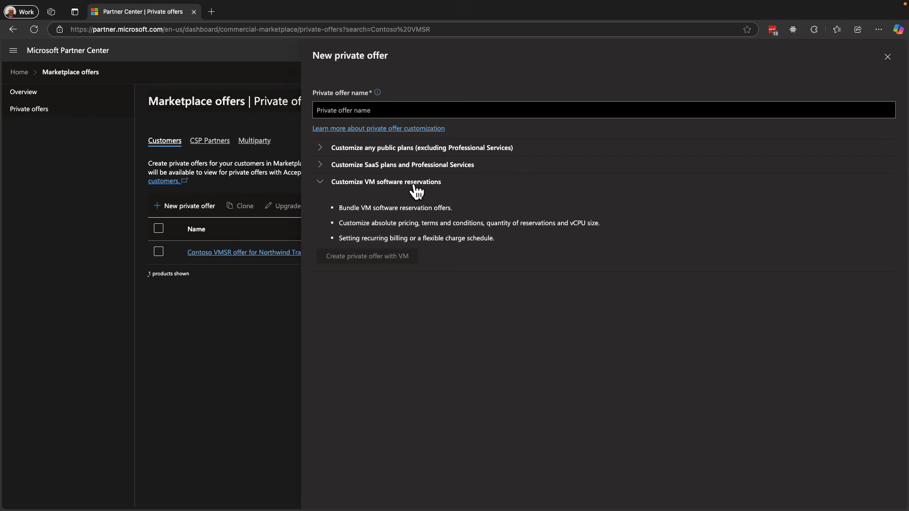
left_click(366, 112)
type("Demo")
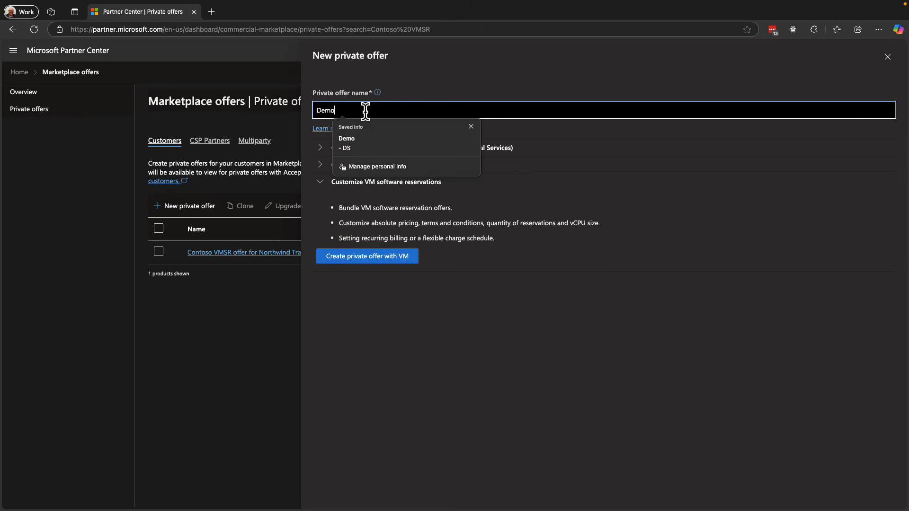
key("Escape")
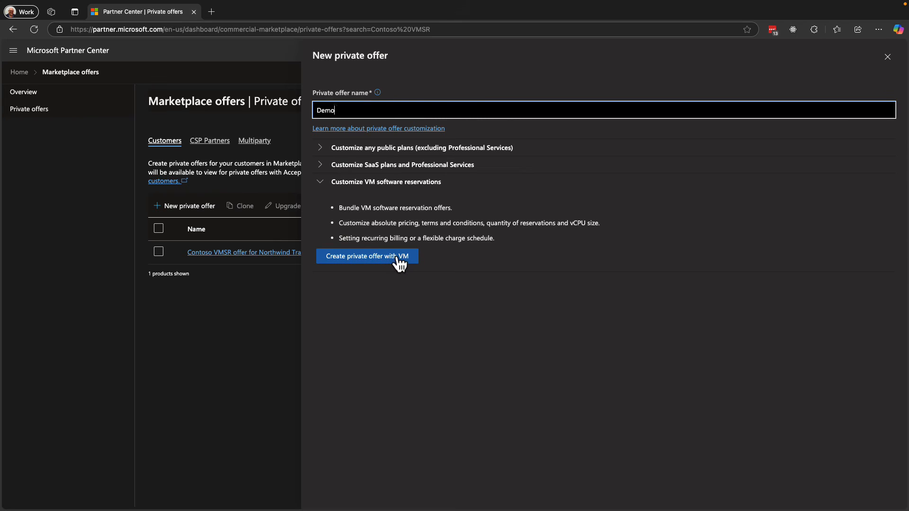
left_click(887, 56)
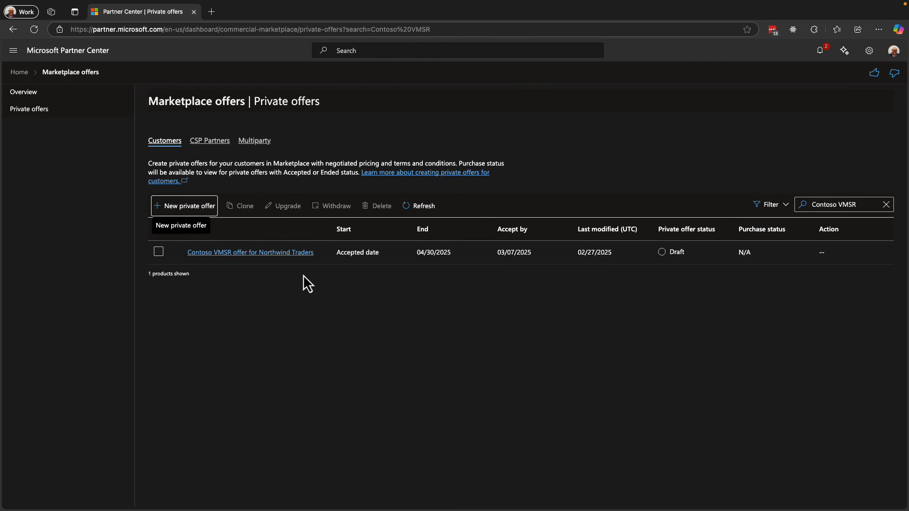
Step: Add the Beta FlatRate All Core plan from Contoso VM Beta Private to the Contoso VMSR offer for Northwind Traders
left_click(305, 256)
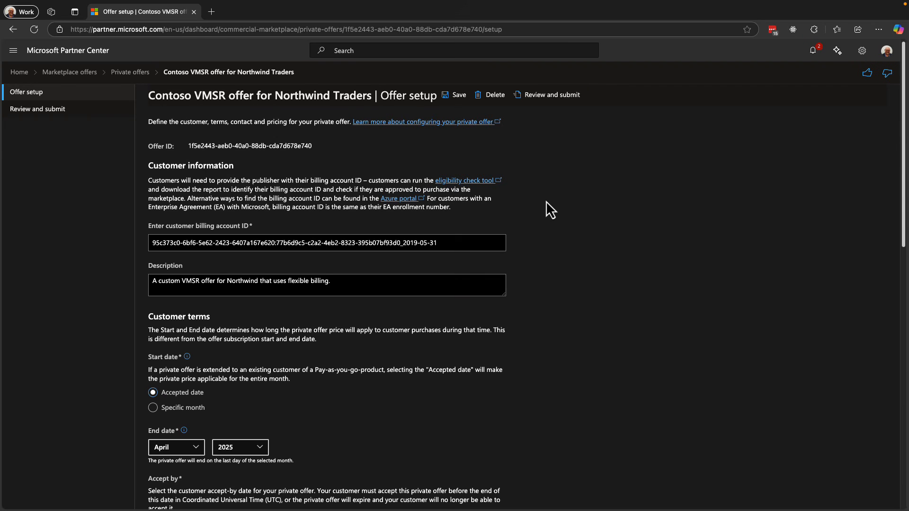
scroll(549, 208, "down", 1)
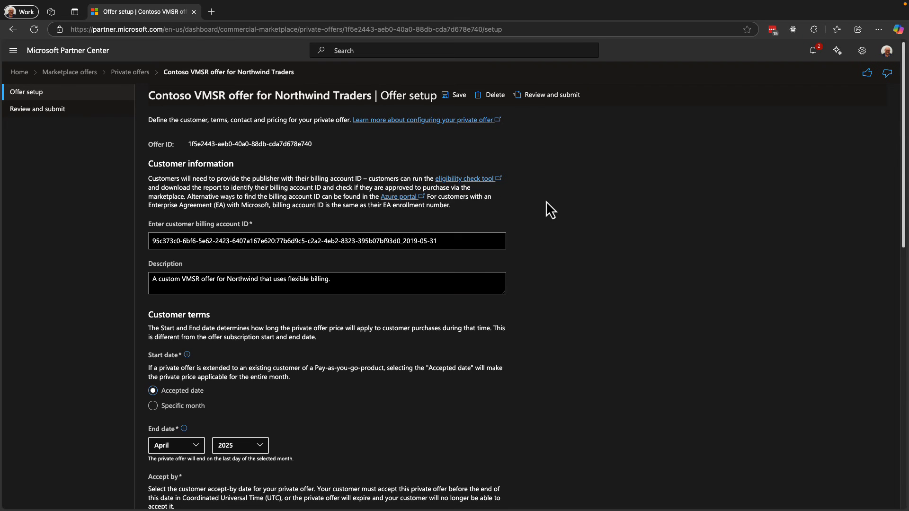
scroll(549, 209, "down", 10)
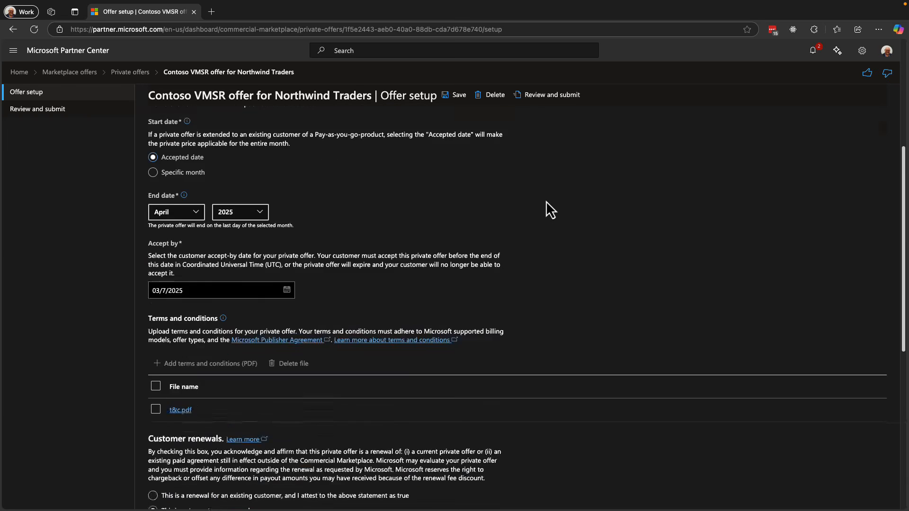
scroll(549, 209, "down", 3)
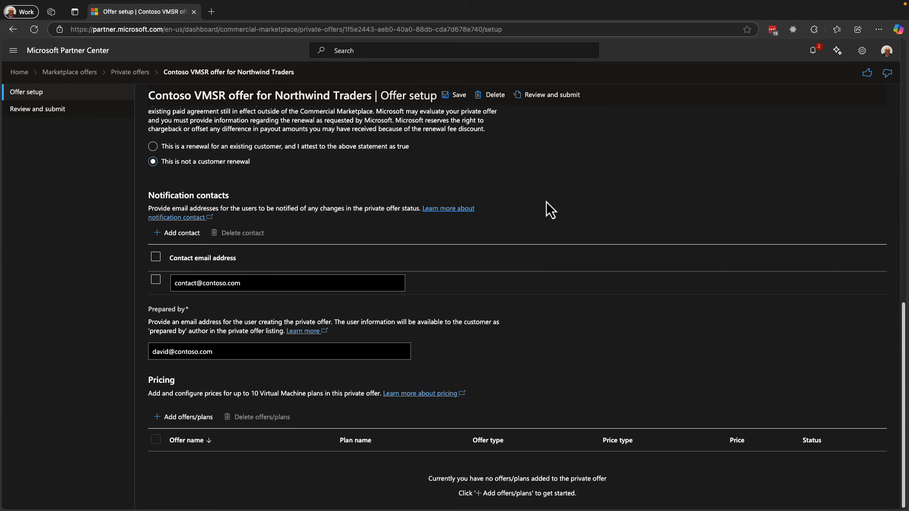
left_click(184, 422)
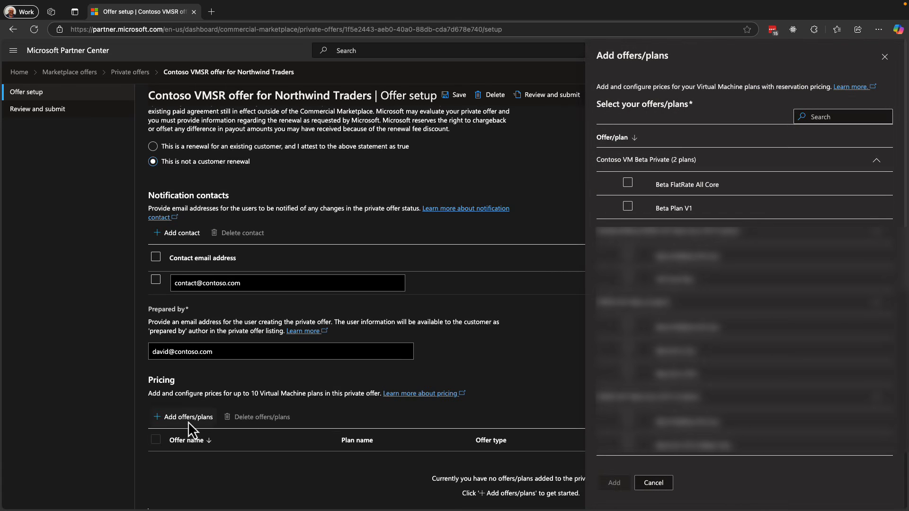
left_click(628, 184)
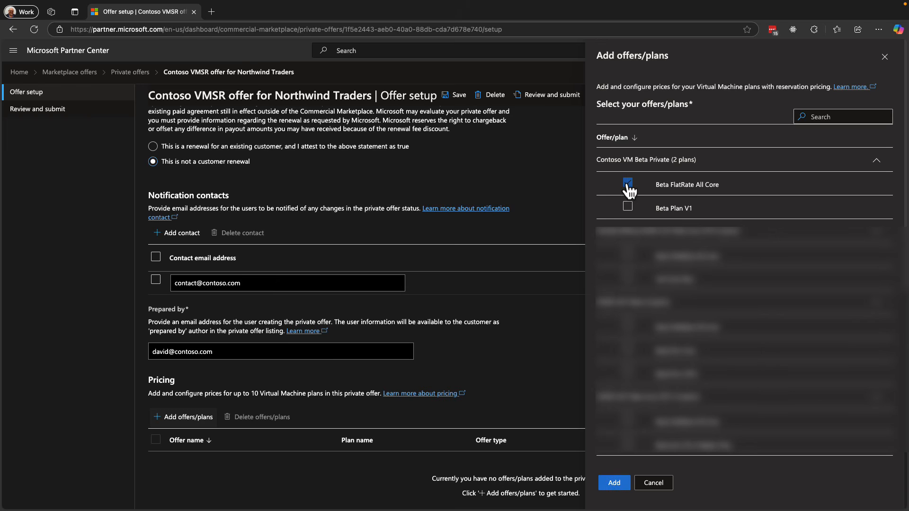
left_click(615, 483)
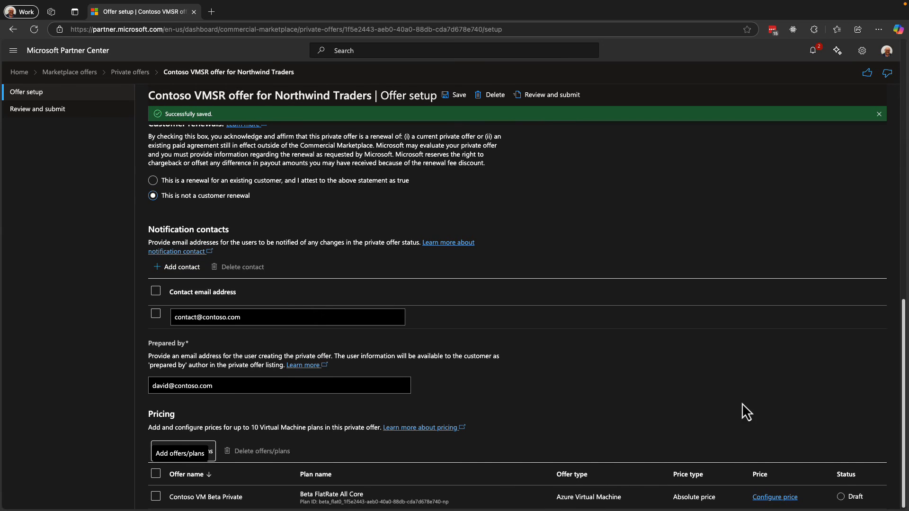
Step: Start a reservation with quantity 1 in the Beta FlatRate All Core plan's pricing, using 1-year duration and Flexible schedule billing
left_click(771, 498)
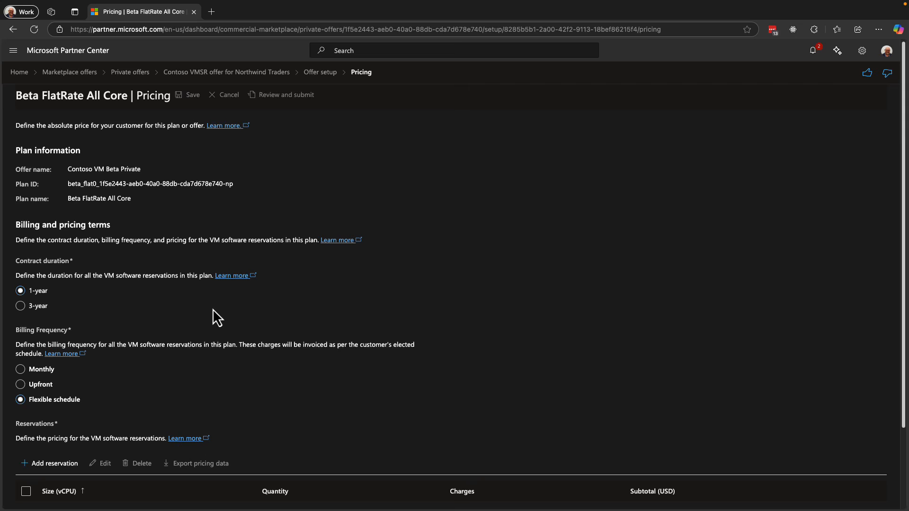
scroll(213, 311, "down", 1)
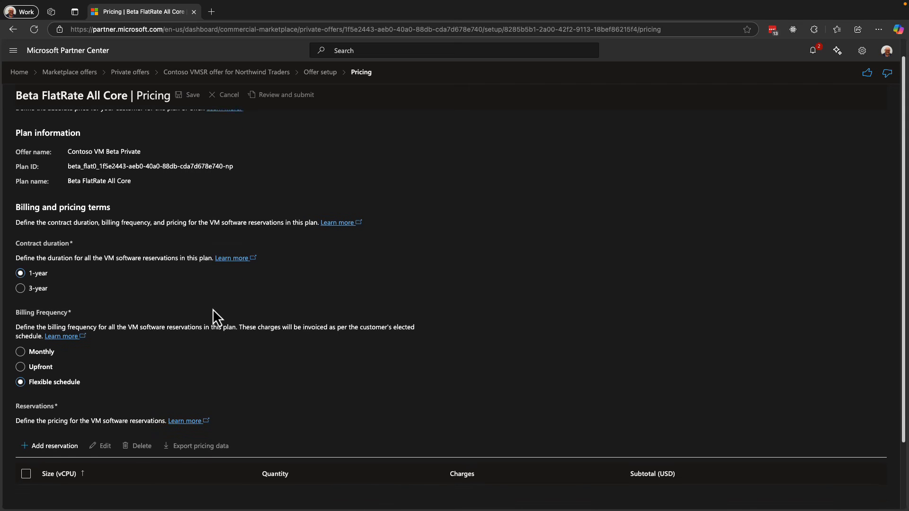
scroll(213, 311, "down", 2)
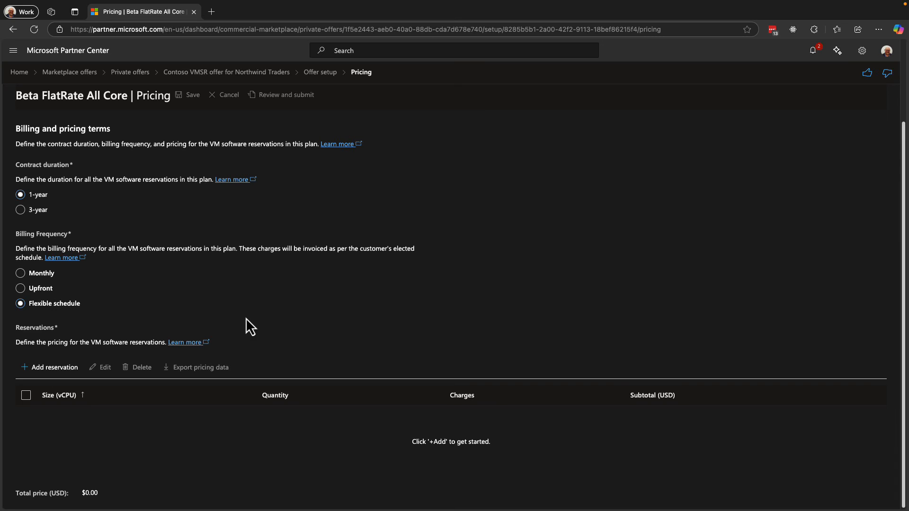
left_click(52, 370)
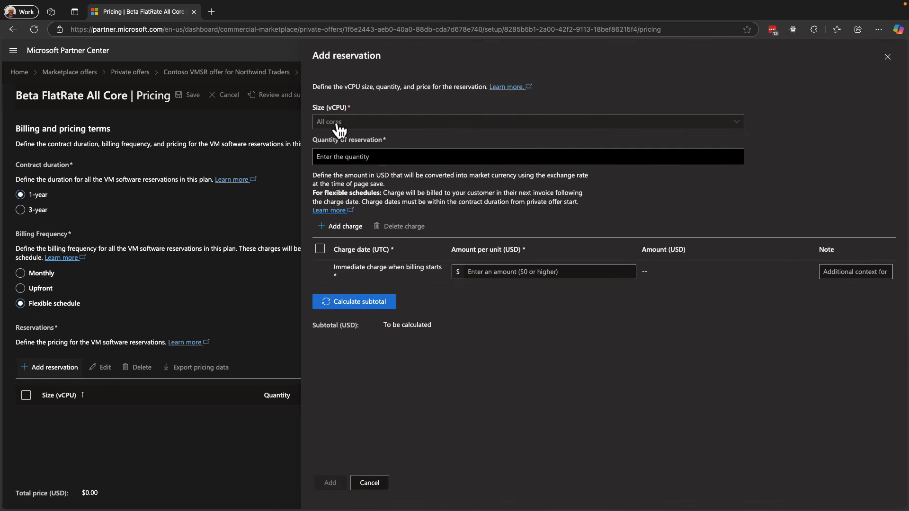
left_click(355, 157)
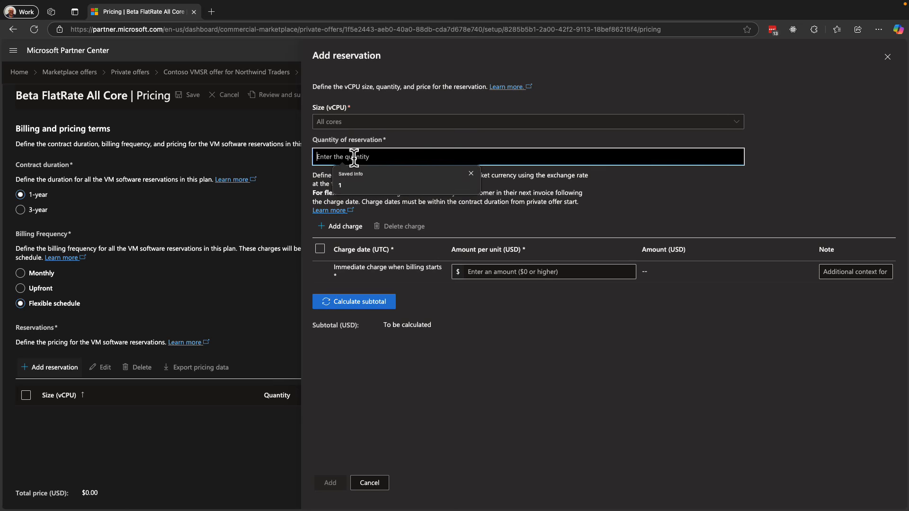
left_click(353, 182)
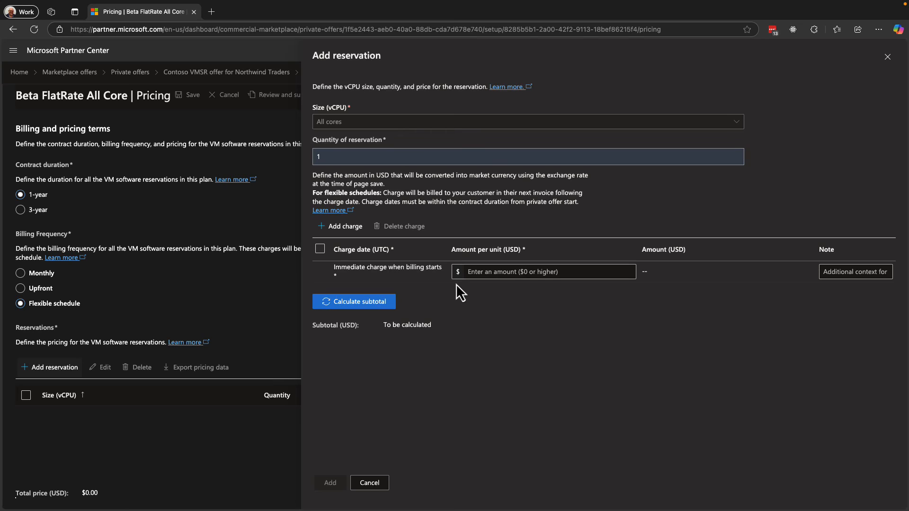
Step: Set the reservation's immediate charge when billing starts to $2000000 per unit with the note "Q1 first installment"
left_click(477, 273)
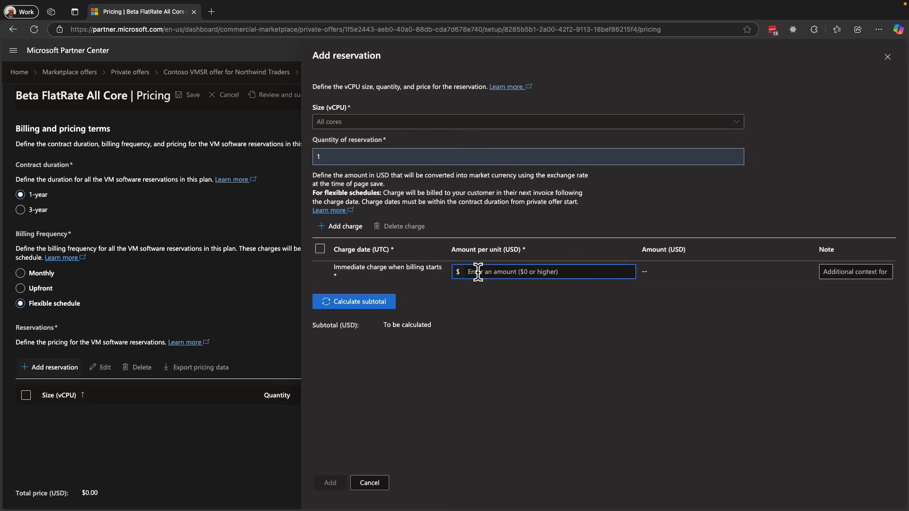
type("2000.00")
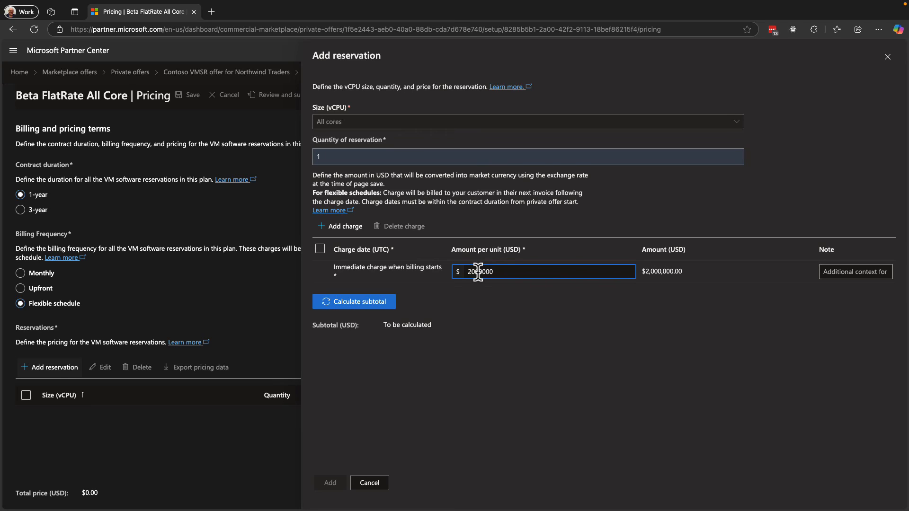
key("Tab")
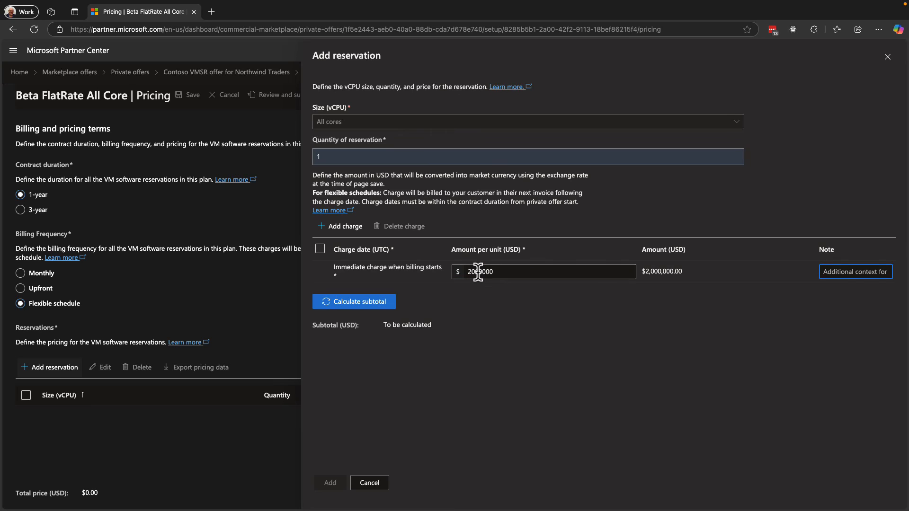
type("Q1 first installment")
Step: Add charges of $3000000 on 04/01/2025 (note Q2), $2000000 on 07/01/2025 (Q3) and $3000000 on 10/01/2025 (Q4), and calculate the subtotal
left_click(355, 233)
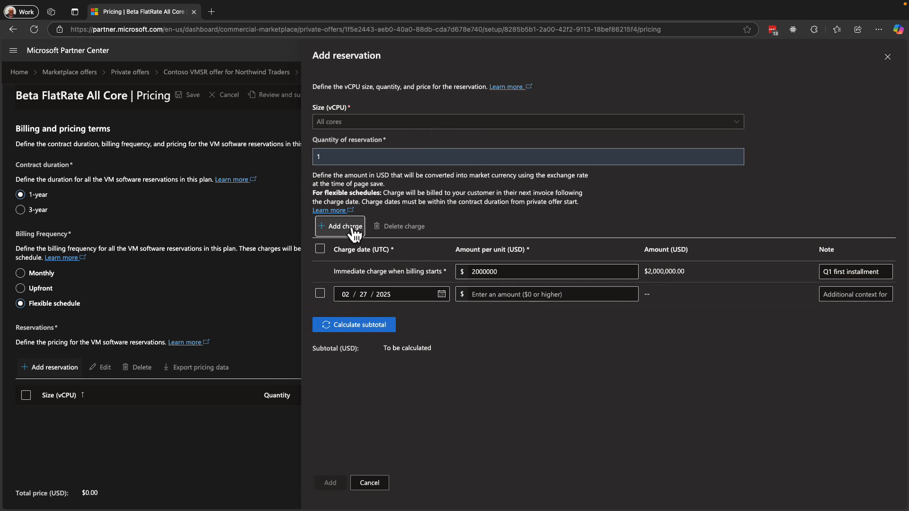
left_click(355, 233)
left_click(355, 233)
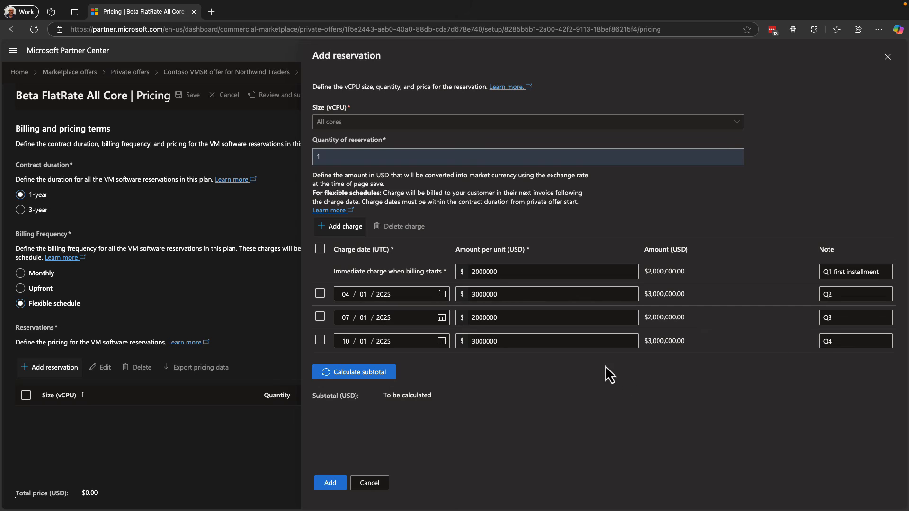
left_click(374, 375)
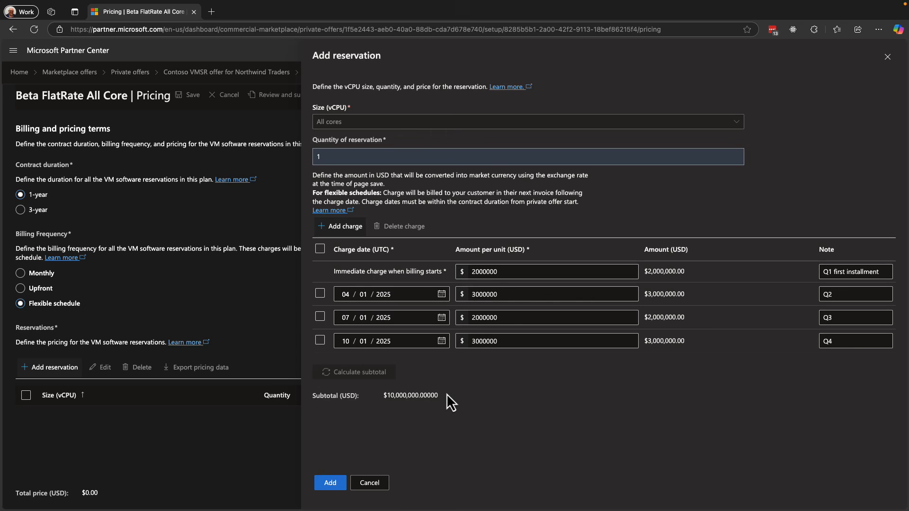
Step: Add the configured reservation to the Beta FlatRate All Core plan and save the plan's pricing
left_click(330, 483)
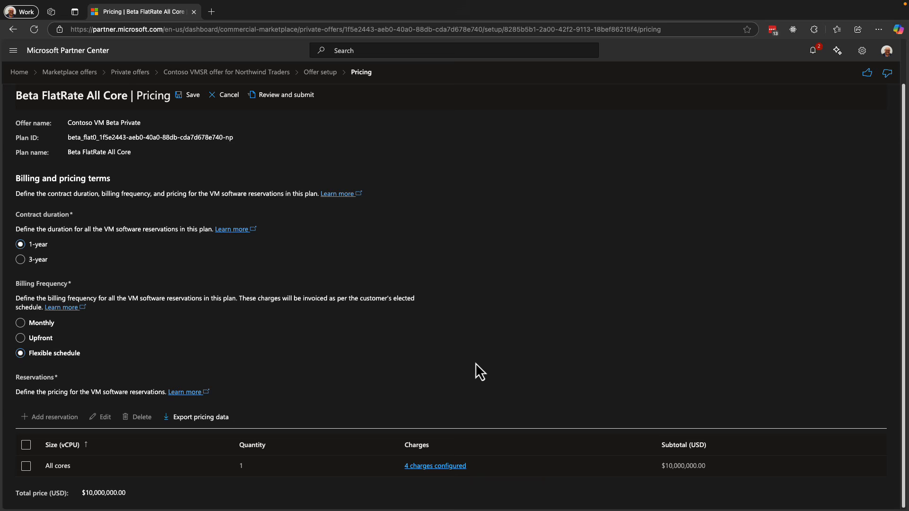
left_click(189, 95)
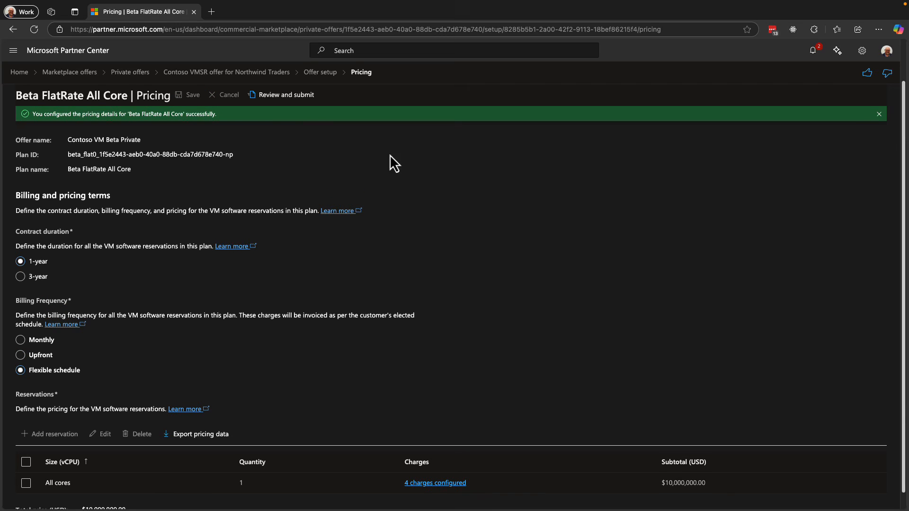
left_click(880, 114)
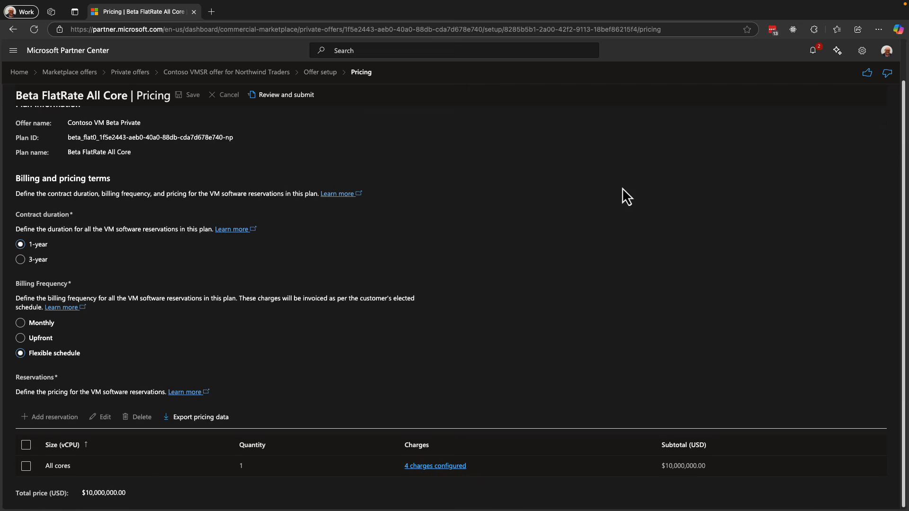
scroll(622, 189, "up", 1)
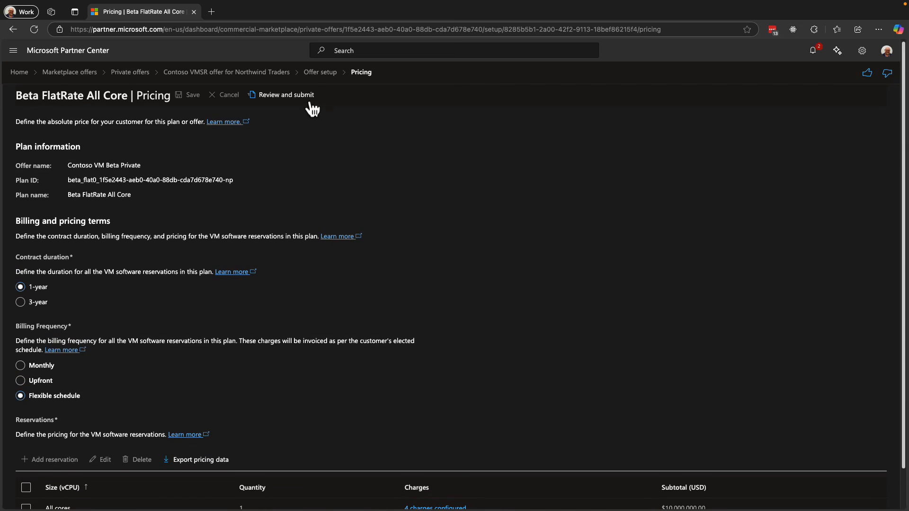